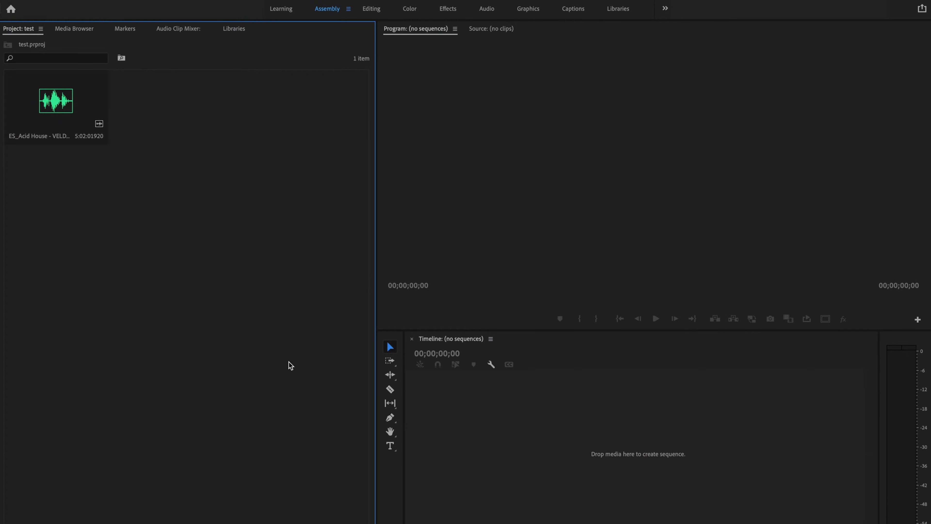
Create a sequence from the ES_Acid House - VELDA music clip in the Editing workspace
{"action": "left_click_drag", "start_coordinate": [73, 108], "coordinate": [504, 419]}
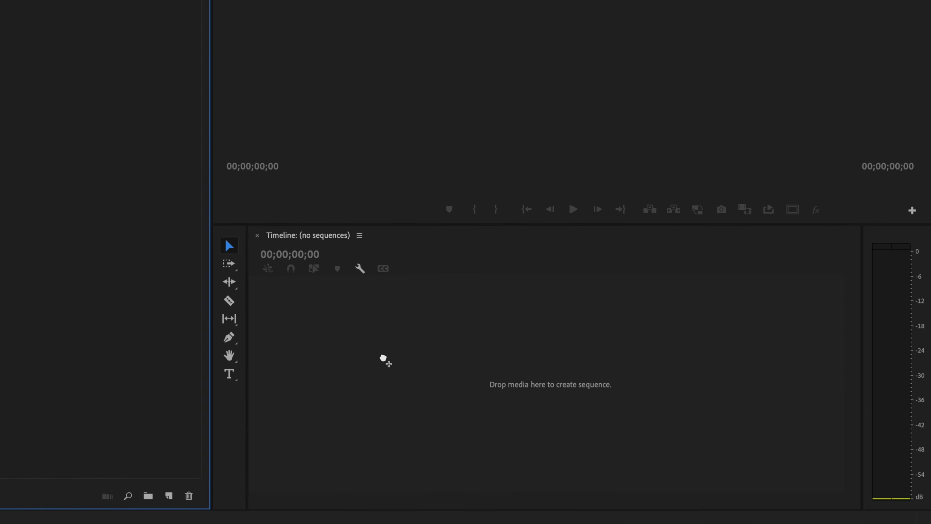
{"action": "left_click_drag", "start_coordinate": [384, 358], "coordinate": [385, 358]}
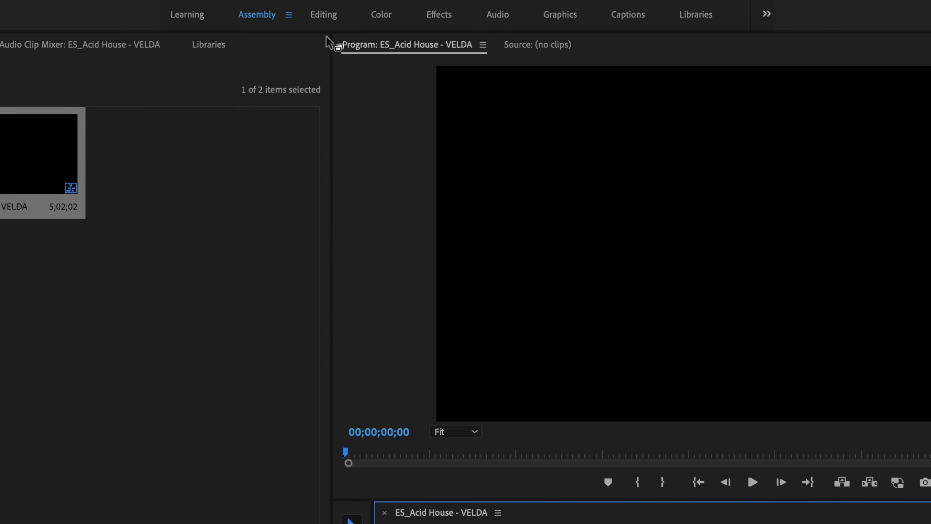
{"action": "left_click", "coordinate": [323, 15]}
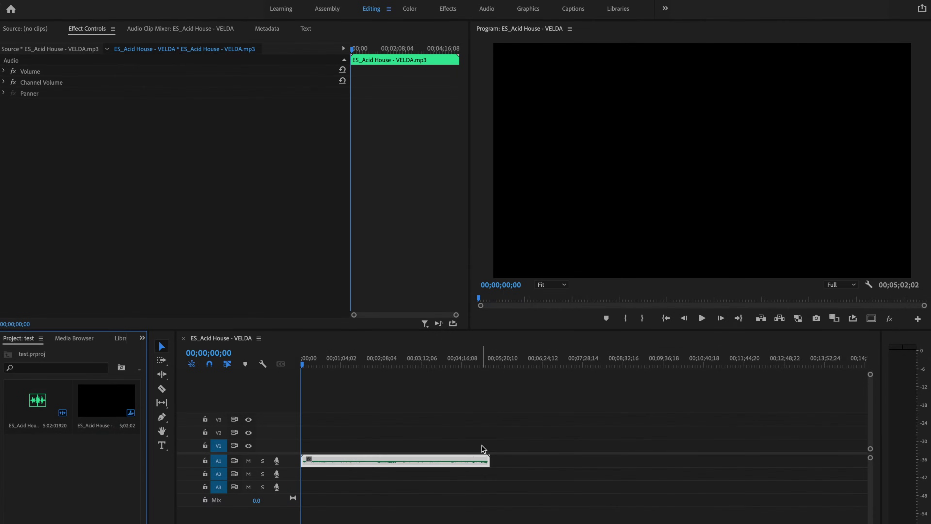
Zoom the timeline to the clip, expand A1 to show the waveform, and play the music
{"action": "left_click", "coordinate": [483, 448]}
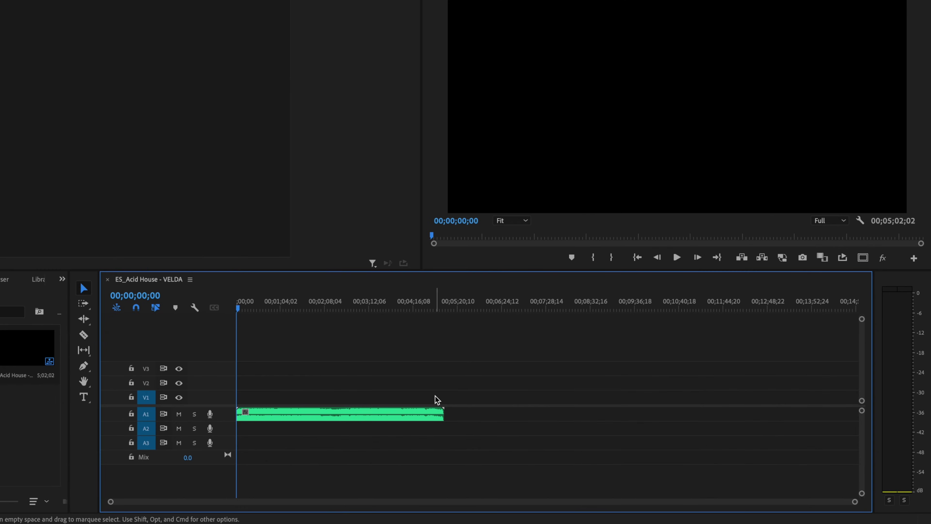
{"action": "key", "text": "equal"}
{"action": "key", "text": "equal"}
{"action": "key", "text": "equal"}
{"action": "key", "text": "equal"}
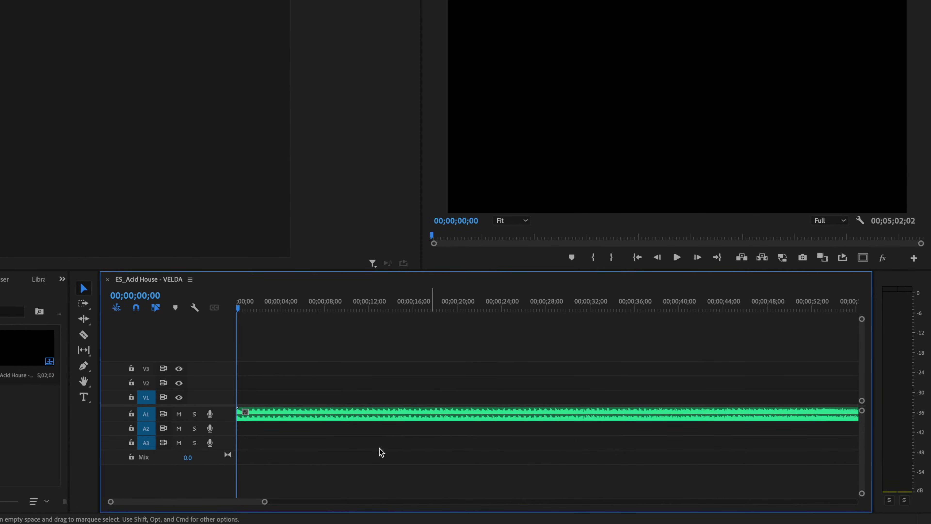
{"action": "double_click", "coordinate": [227, 417]}
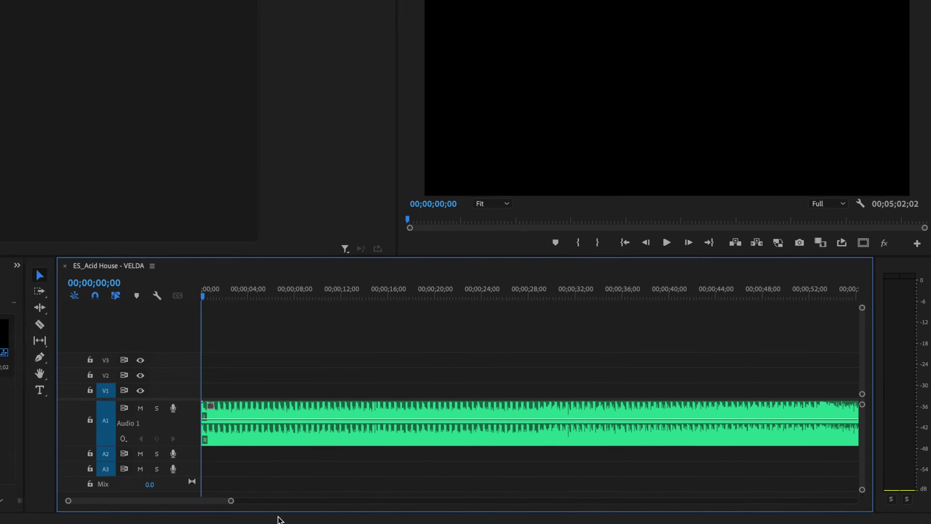
{"action": "left_click_drag", "start_coordinate": [231, 501], "coordinate": [171, 506]}
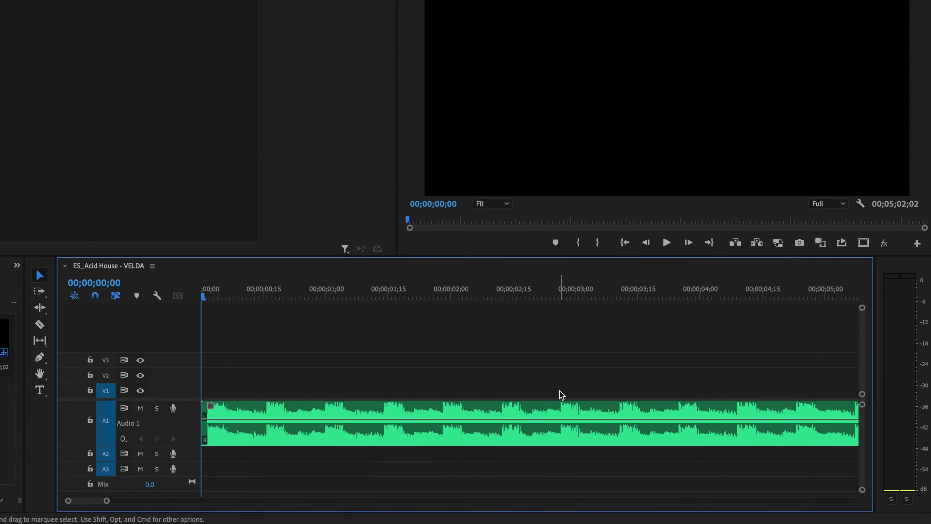
{"action": "key", "text": "space"}
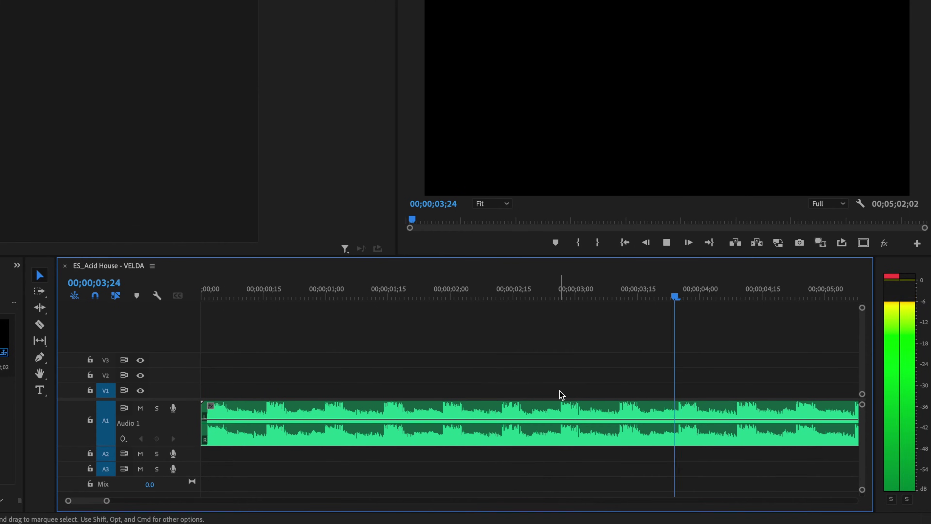
{"action": "key", "text": "space"}
From the sequence start, play the music and add a marker on each beat with M
{"action": "left_click", "coordinate": [644, 258]}
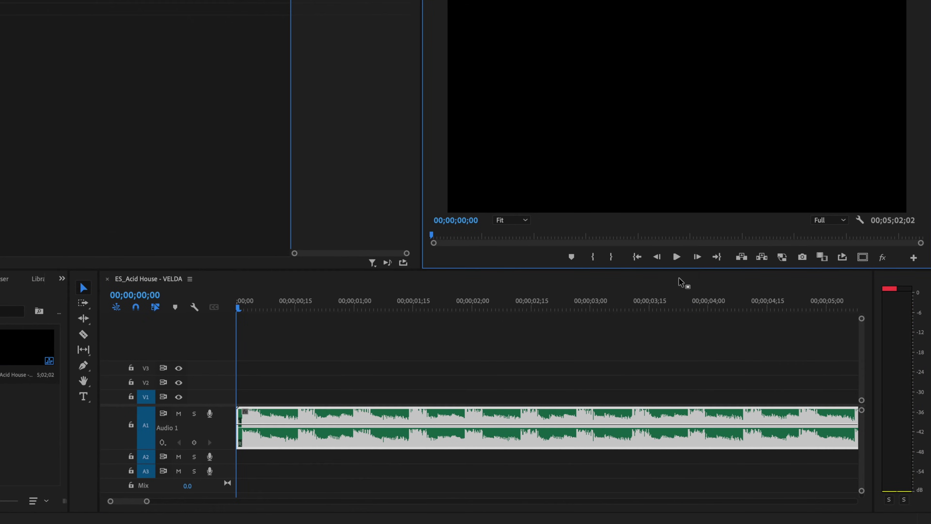
{"action": "left_click", "coordinate": [457, 363]}
{"action": "key", "text": "super+a"}
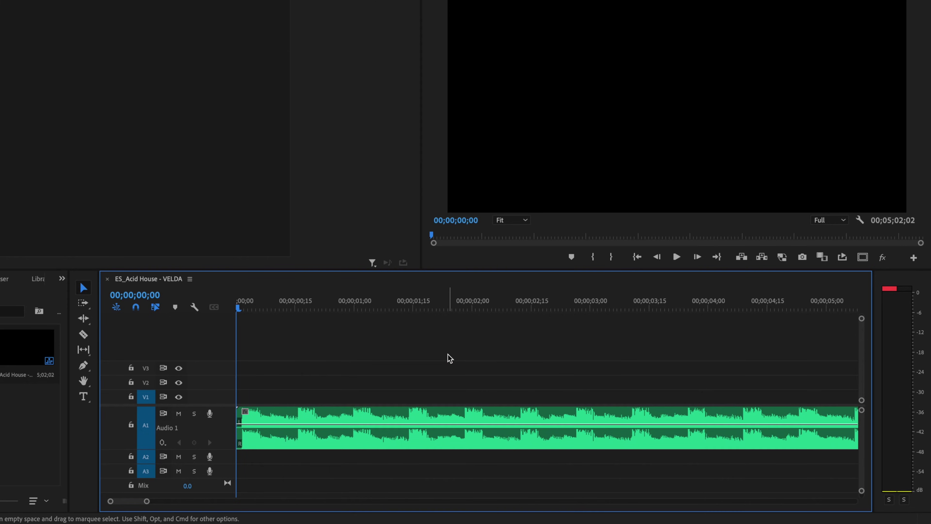
{"action": "key", "text": "space"}
{"action": "key", "text": "m"}
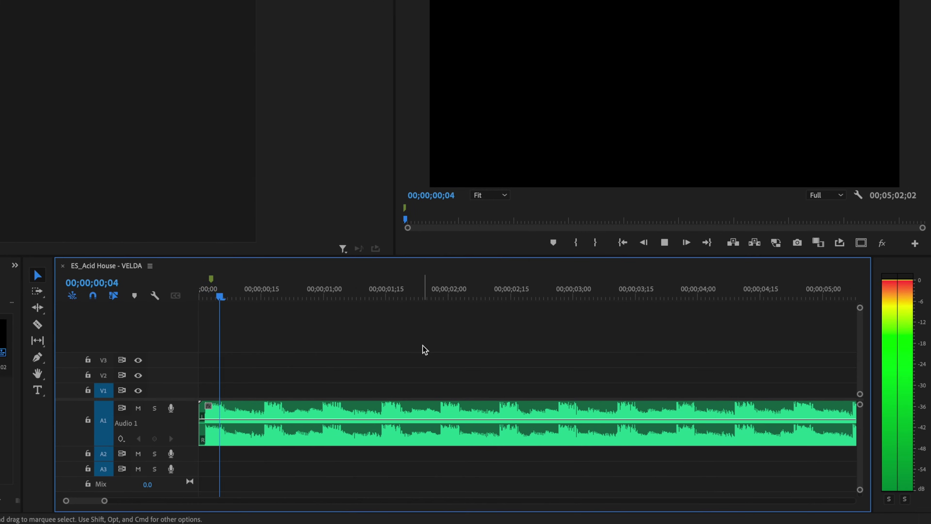
{"action": "key", "text": "m"}
{"action": "key", "text": "m"}
{"action": "key", "text": "m"}
{"action": "key", "text": "m"}
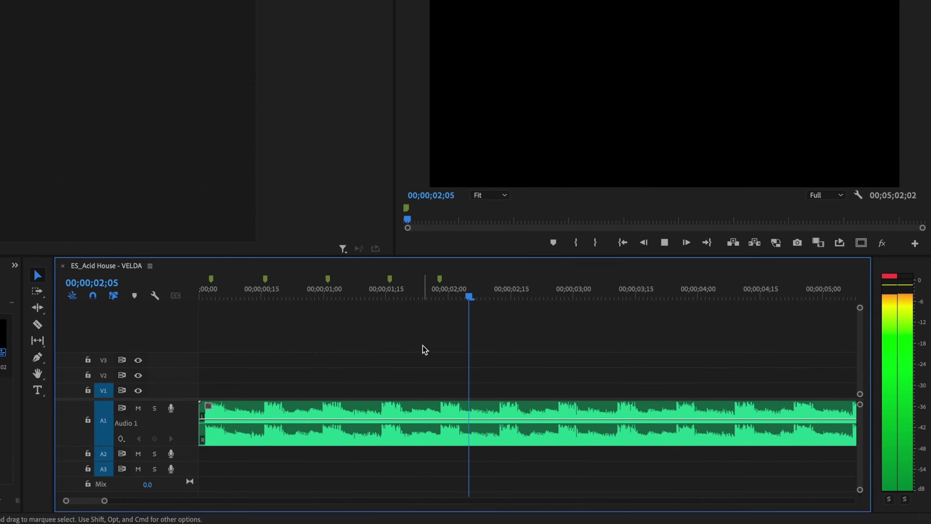
{"action": "key", "text": "m"}
{"action": "key", "text": "m"}
{"action": "key", "text": "m"}
{"action": "key", "text": "m"}
{"action": "key", "text": "m"}
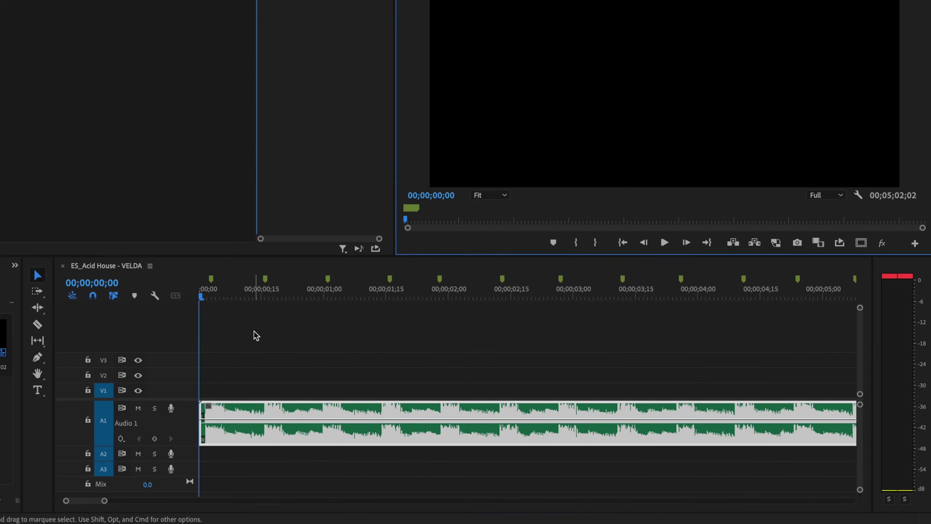
Zoom in to check the beat markers, including one at 01;28, then return to Assembly
{"action": "left_click", "coordinate": [220, 290]}
{"action": "key", "text": "="}
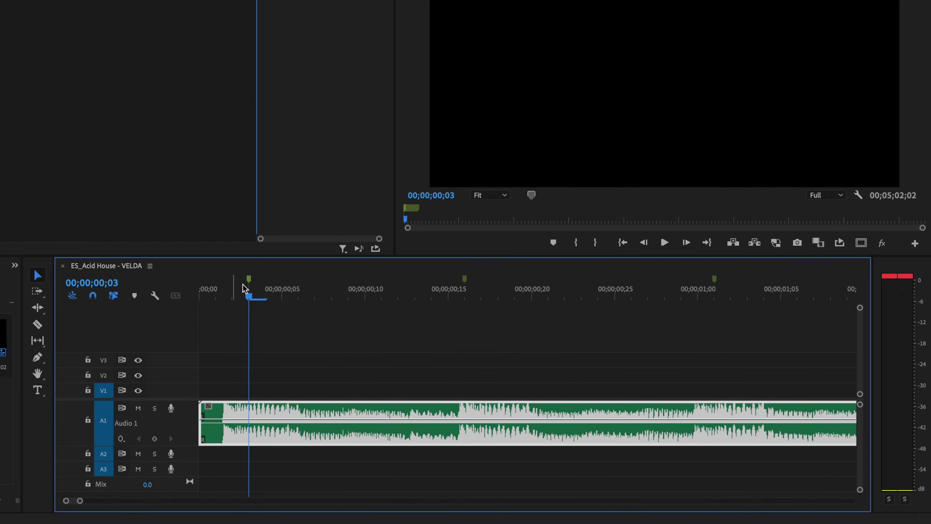
{"action": "left_click", "coordinate": [462, 289]}
{"action": "left_click", "coordinate": [717, 282]}
{"action": "scroll", "coordinate": [623, 389], "scroll_direction": "right", "scroll_amount": 5}
{"action": "left_click_drag", "start_coordinate": [561, 290], "coordinate": [534, 289]}
{"action": "scroll", "coordinate": [436, 279], "scroll_direction": "right", "scroll_amount": 5}
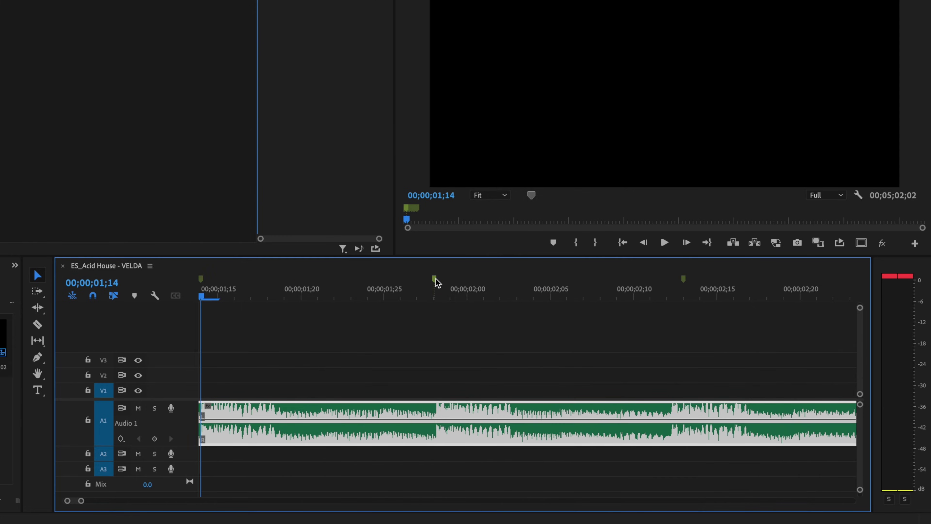
{"action": "left_click", "coordinate": [435, 280]}
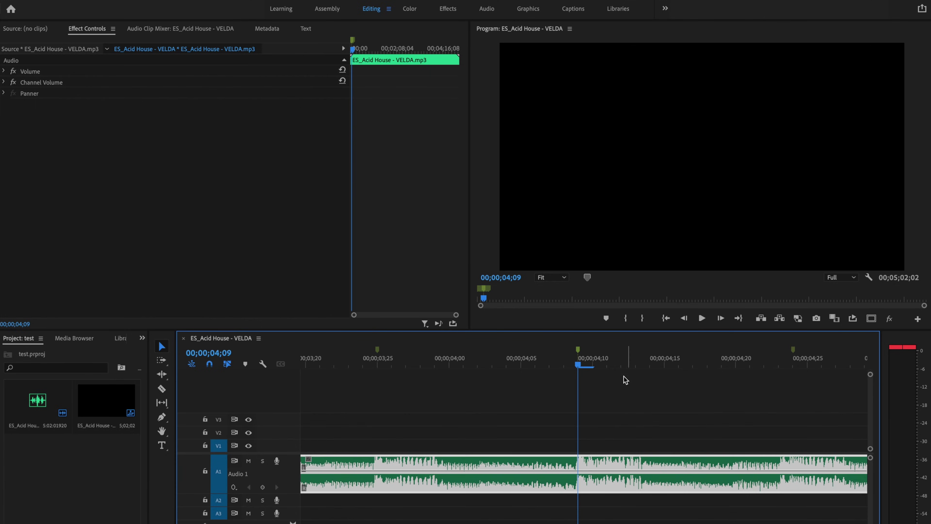
{"action": "left_click", "coordinate": [327, 8]}
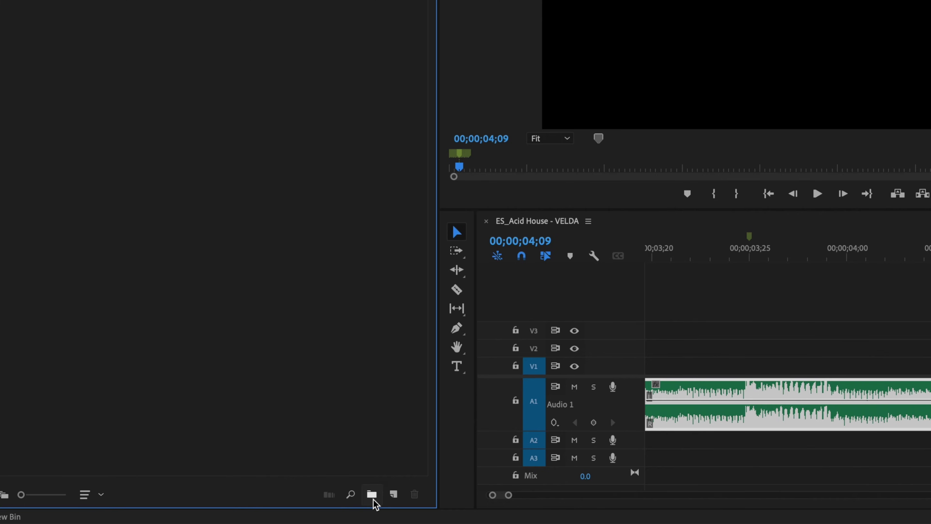
Create a new bin and import the ten video clips into it from Finder
{"action": "left_click", "coordinate": [372, 494]}
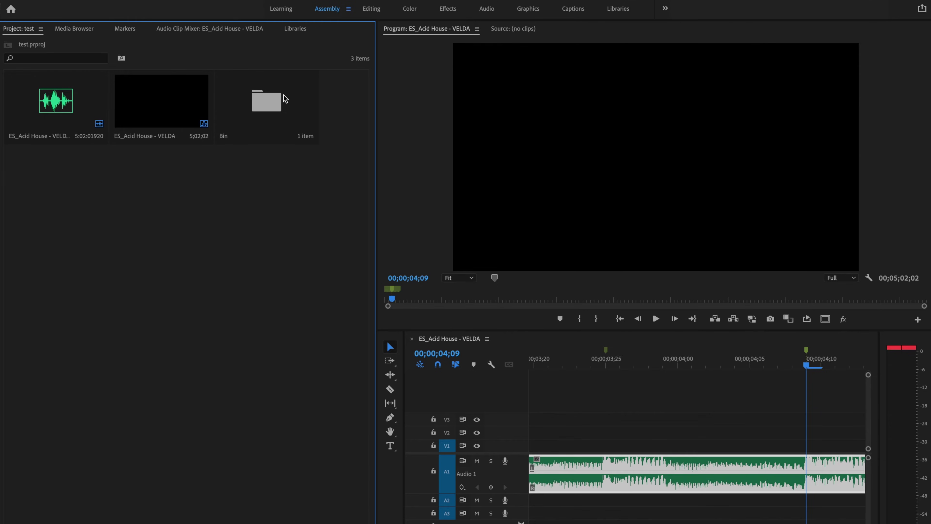
{"action": "left_click", "coordinate": [29, 508]}
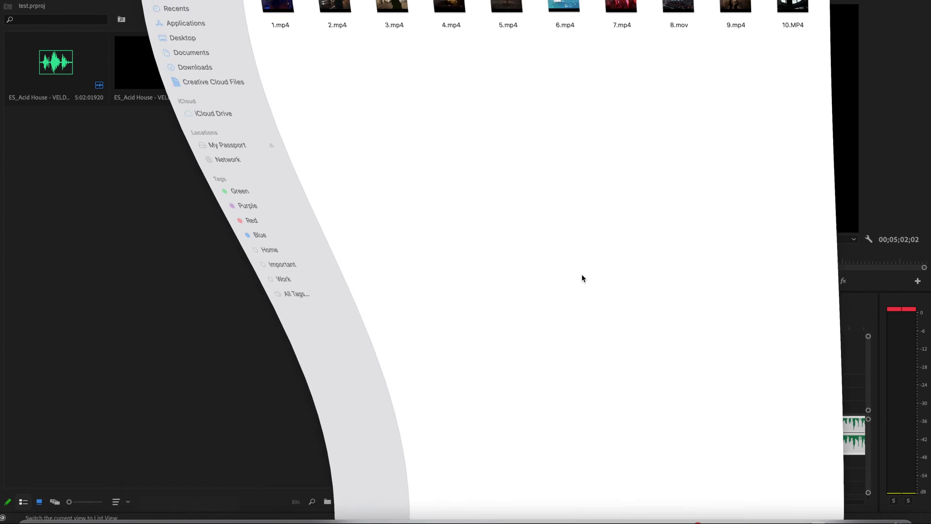
{"action": "left_click_drag", "start_coordinate": [862, 107], "coordinate": [320, 152]}
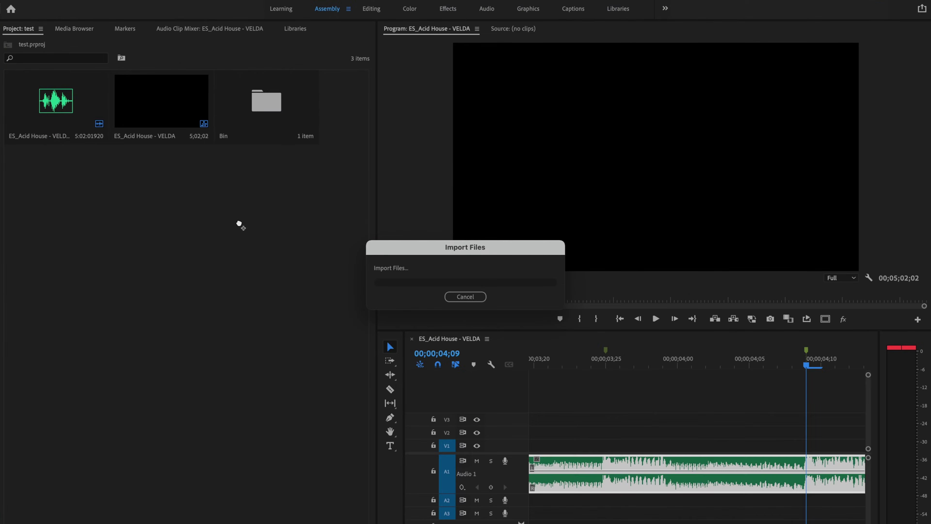
{"action": "double_click", "coordinate": [274, 99]}
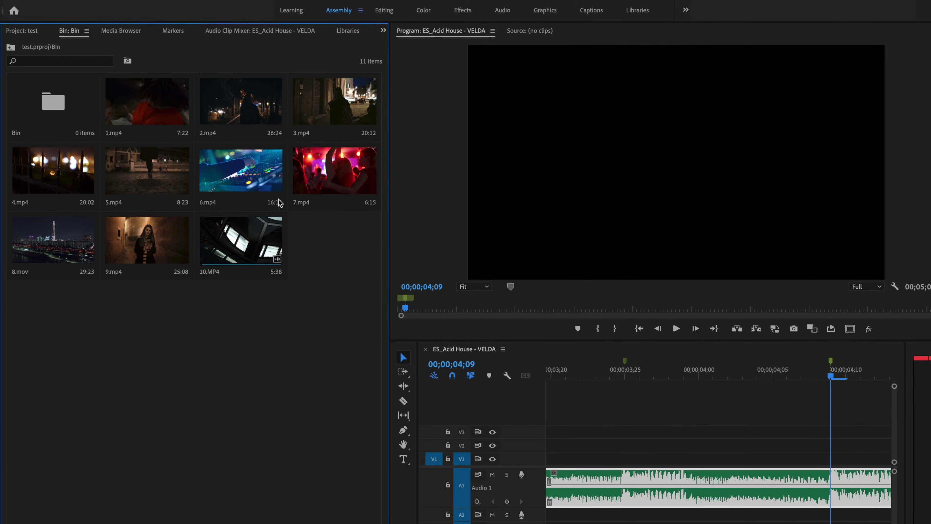
Move 6.mp4 to the first slot and 7.mp4 between 4.mp4 and 5.mp4
{"action": "left_click_drag", "start_coordinate": [279, 202], "coordinate": [131, 107]}
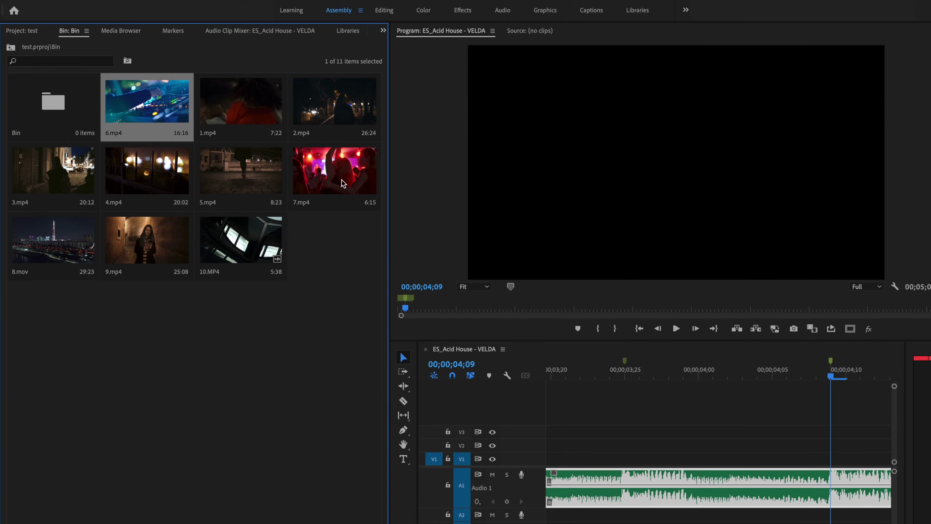
{"action": "left_click_drag", "start_coordinate": [343, 184], "coordinate": [152, 233]}
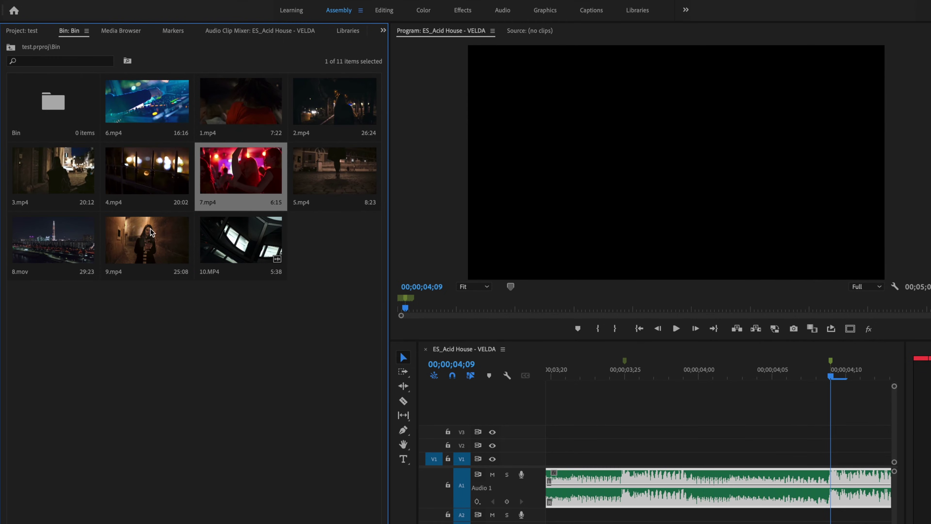
{"action": "left_click", "coordinate": [310, 309]}
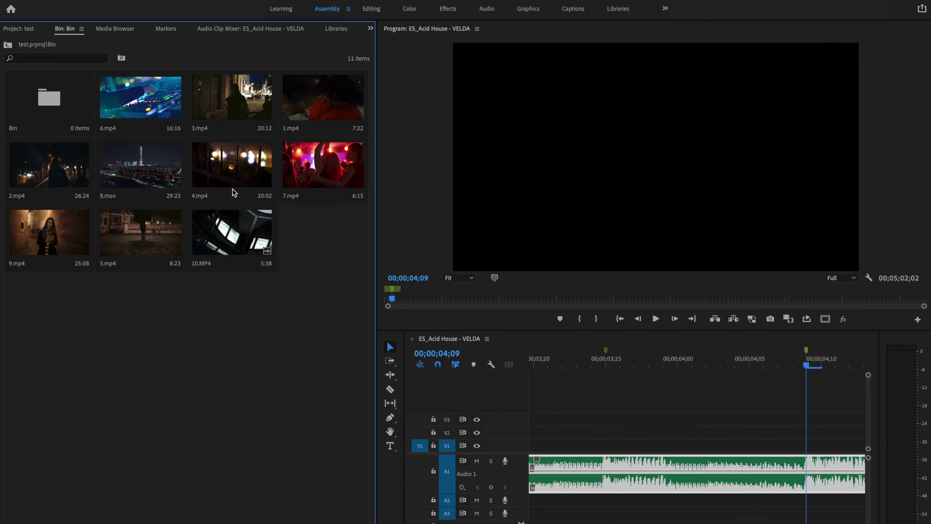
Set 6.mp4's In point at 06:13 and return the sequence playhead to the start
{"action": "double_click", "coordinate": [155, 101]}
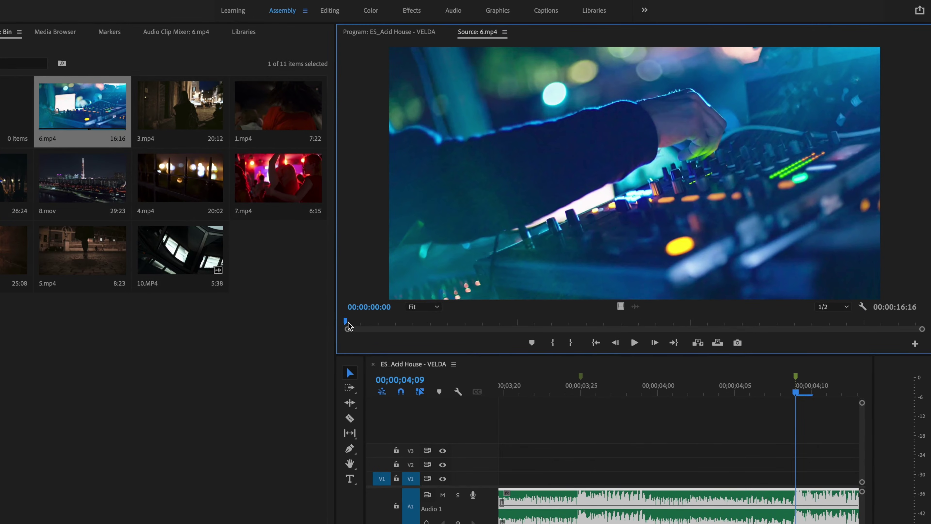
{"action": "left_click_drag", "start_coordinate": [386, 299], "coordinate": [571, 324]}
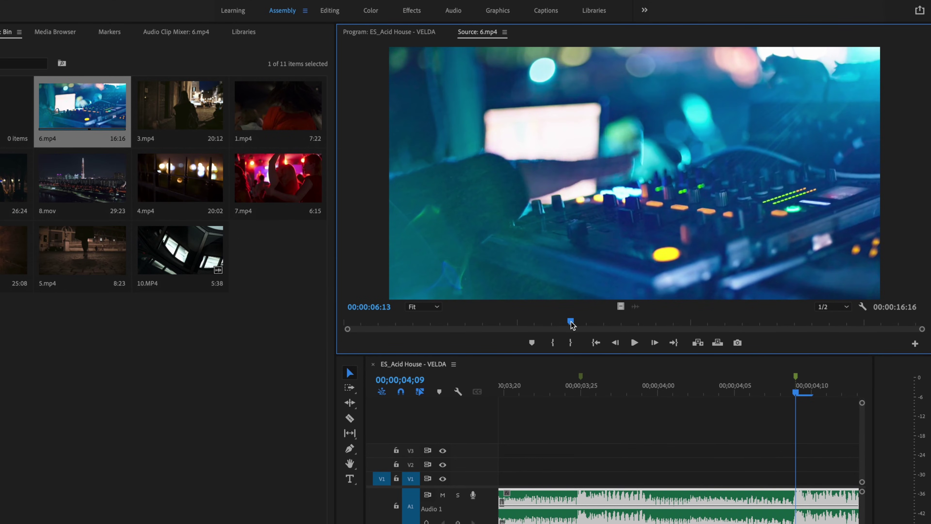
{"action": "key", "text": "i"}
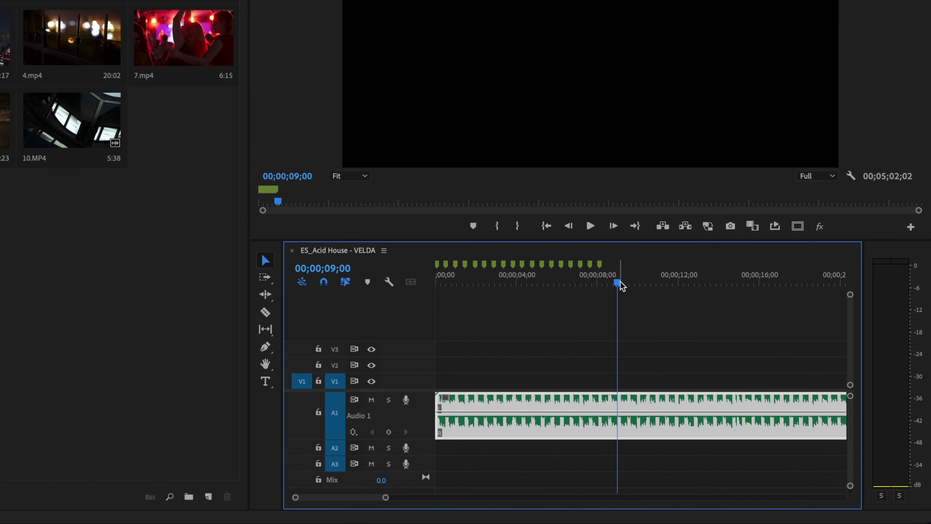
{"action": "left_click_drag", "start_coordinate": [620, 283], "coordinate": [160, 325]}
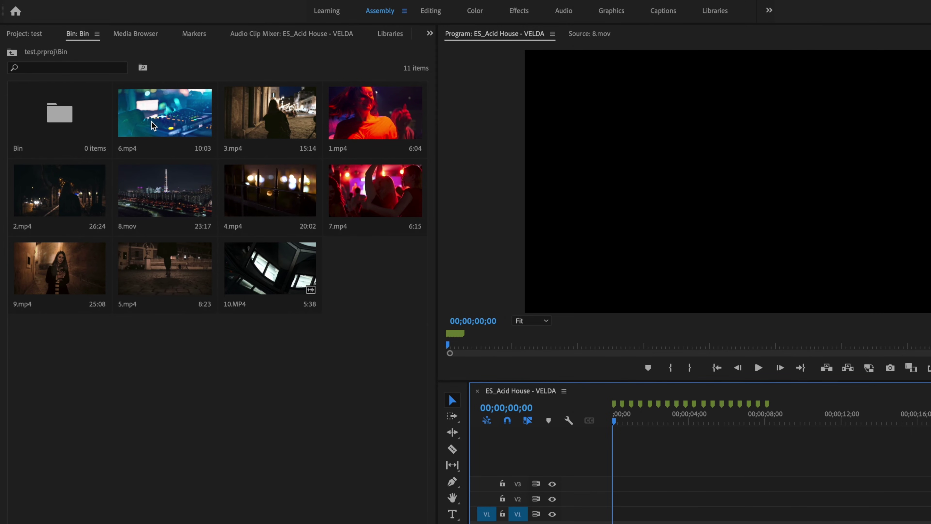
Select clips 6.mp4 through 10.MP4 and open Clip > Automate To Sequence
{"action": "left_click", "coordinate": [153, 125]}
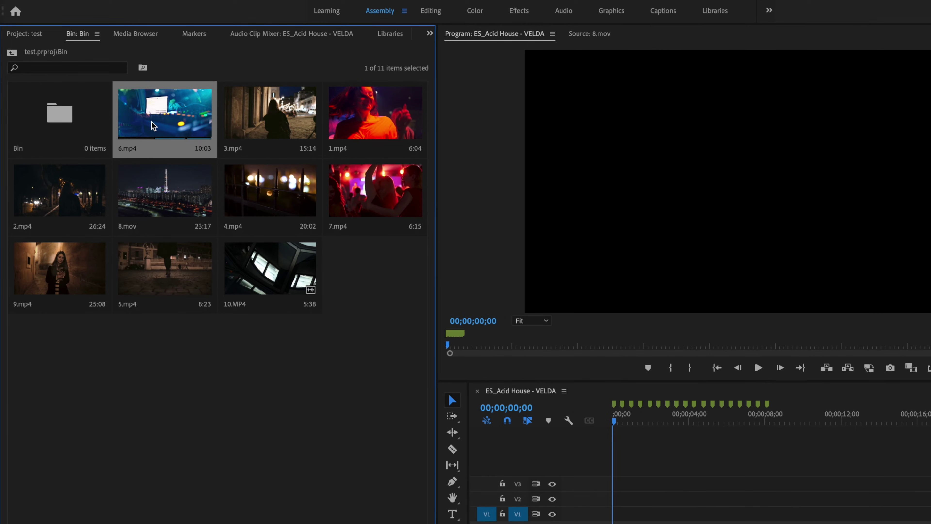
{"action": "left_click", "coordinate": [294, 281], "text": "shift"}
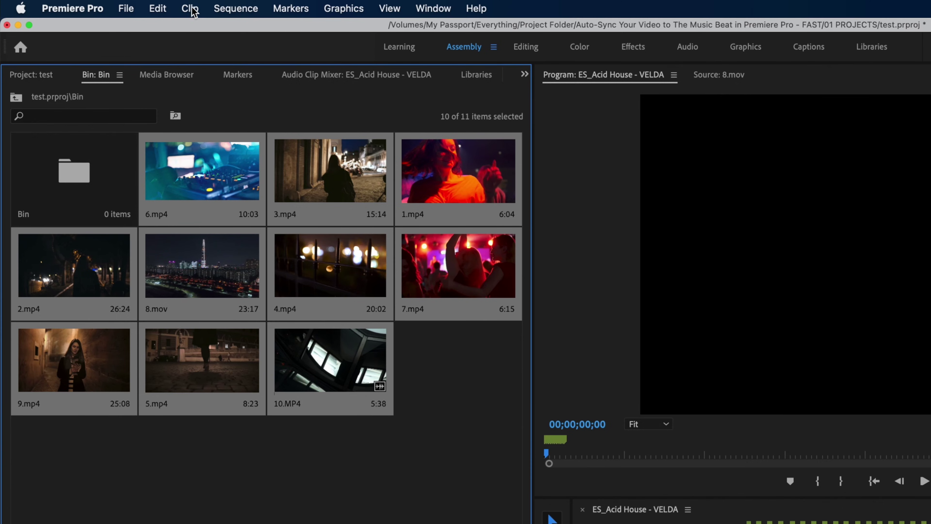
{"action": "left_click", "coordinate": [190, 9]}
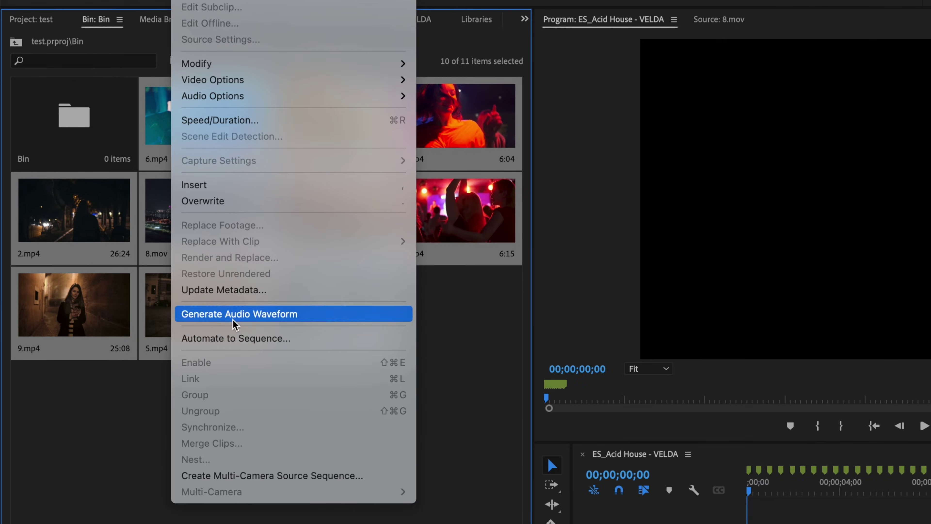
{"action": "left_click", "coordinate": [238, 339]}
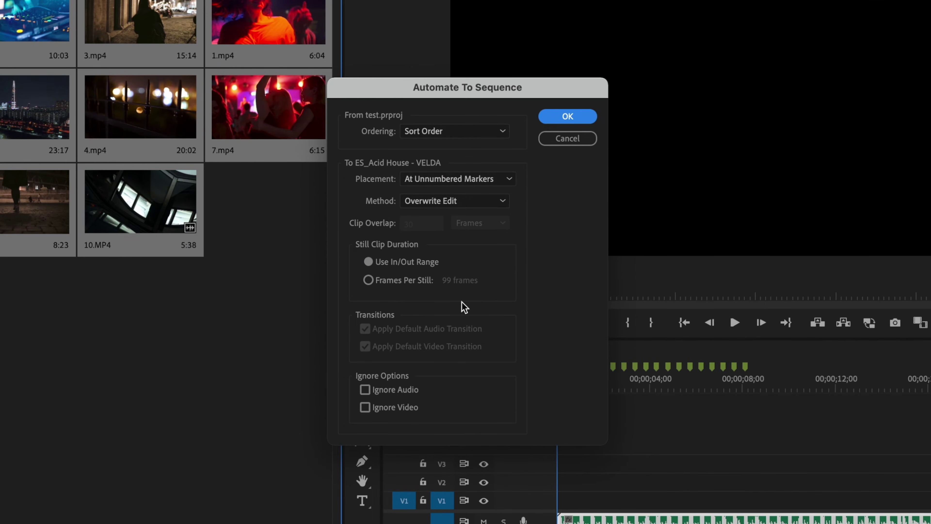
Automate to sequence using Sort Order, At Unnumbered Markers, Overwrite Edit and Ignore Audio
{"action": "left_click", "coordinate": [473, 135]}
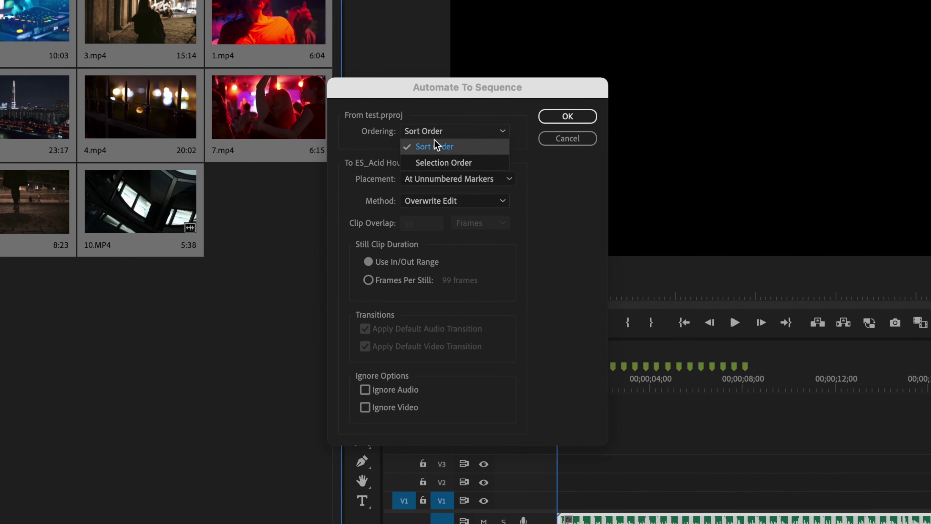
{"action": "left_click", "coordinate": [433, 147]}
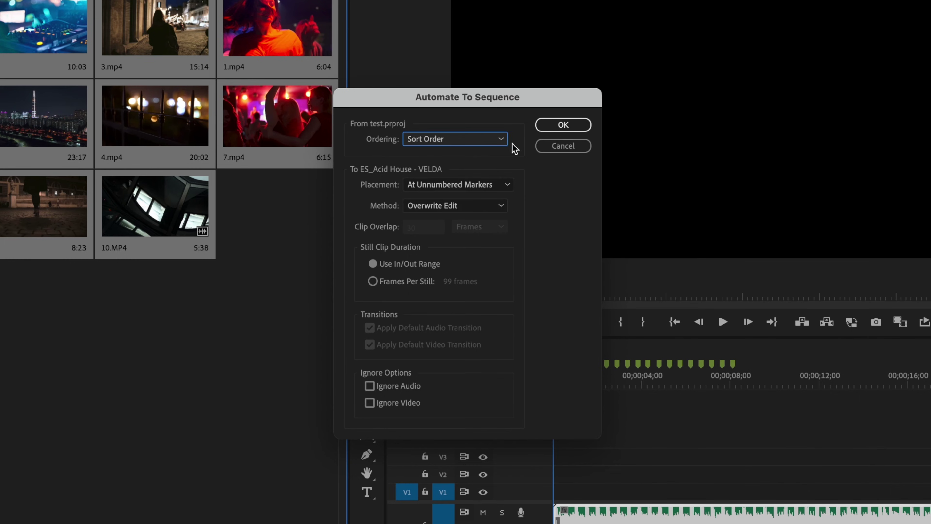
{"action": "left_click", "coordinate": [502, 140]}
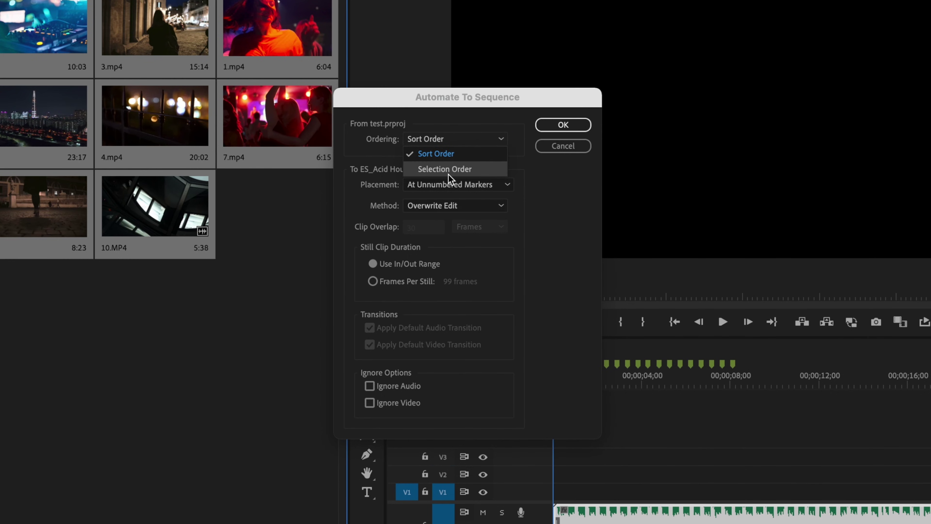
{"action": "left_click", "coordinate": [518, 183]}
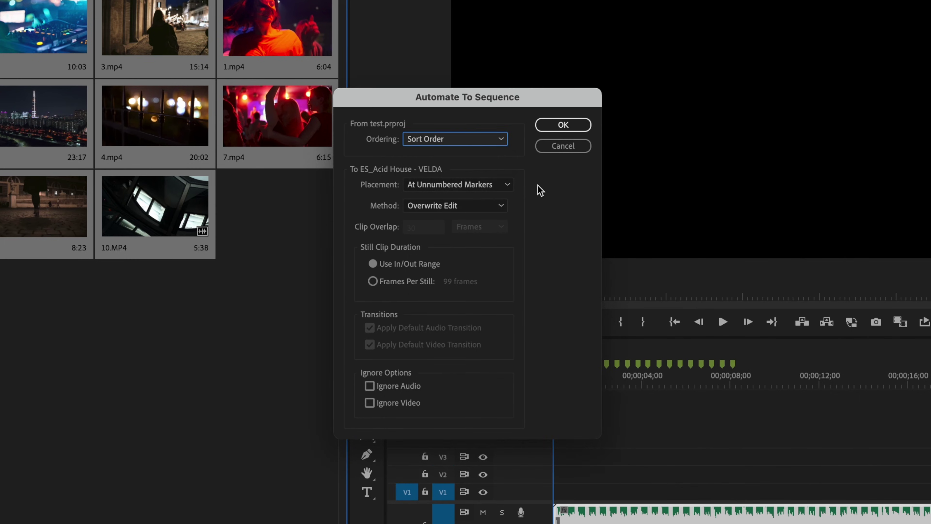
{"action": "left_click", "coordinate": [477, 183]}
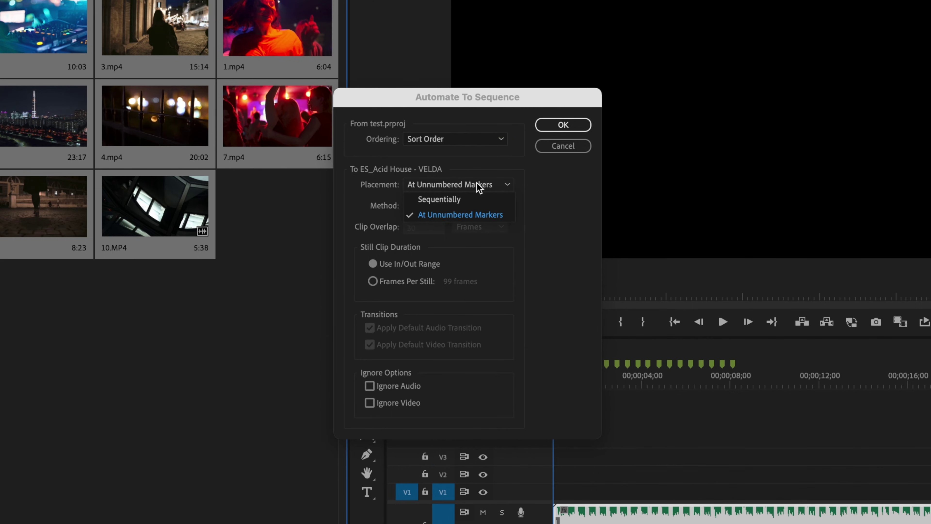
{"action": "left_click", "coordinate": [446, 215]}
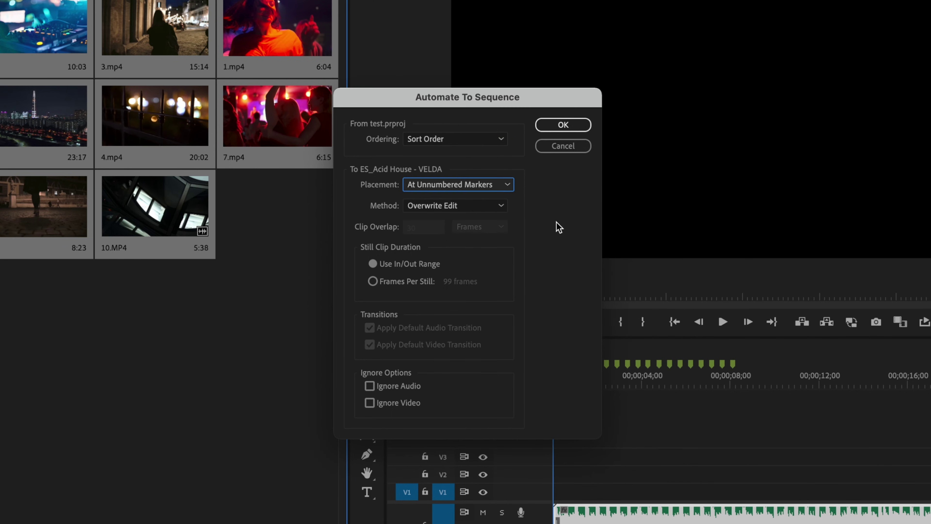
{"action": "left_click", "coordinate": [462, 208]}
{"action": "left_click", "coordinate": [462, 237]}
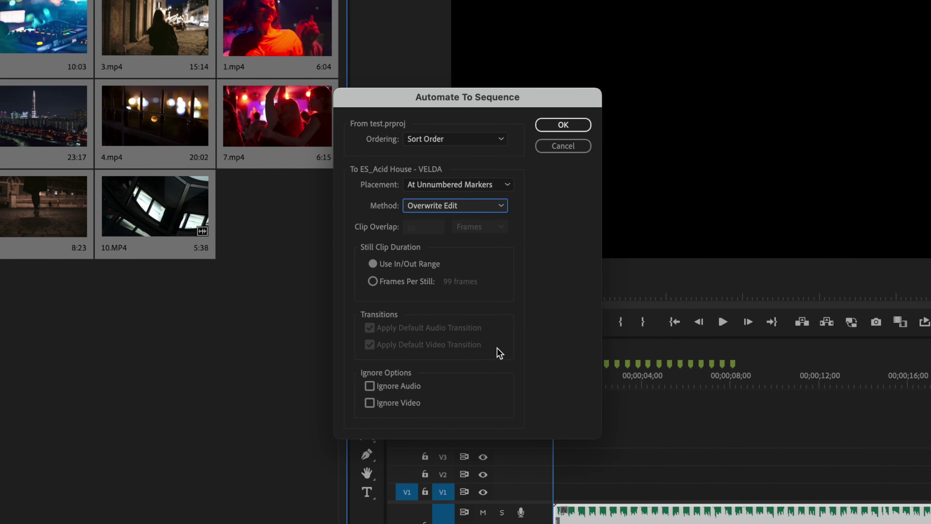
{"action": "left_click", "coordinate": [384, 388]}
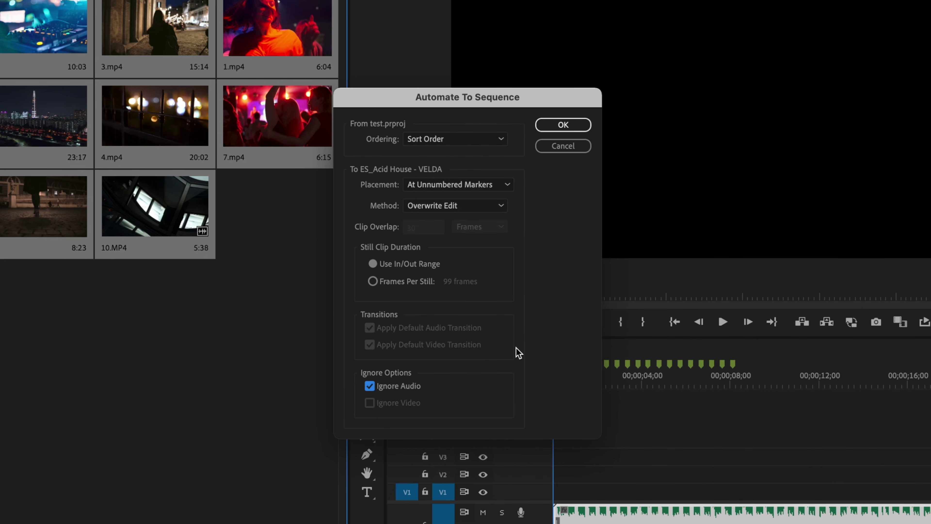
{"action": "left_click", "coordinate": [573, 125]}
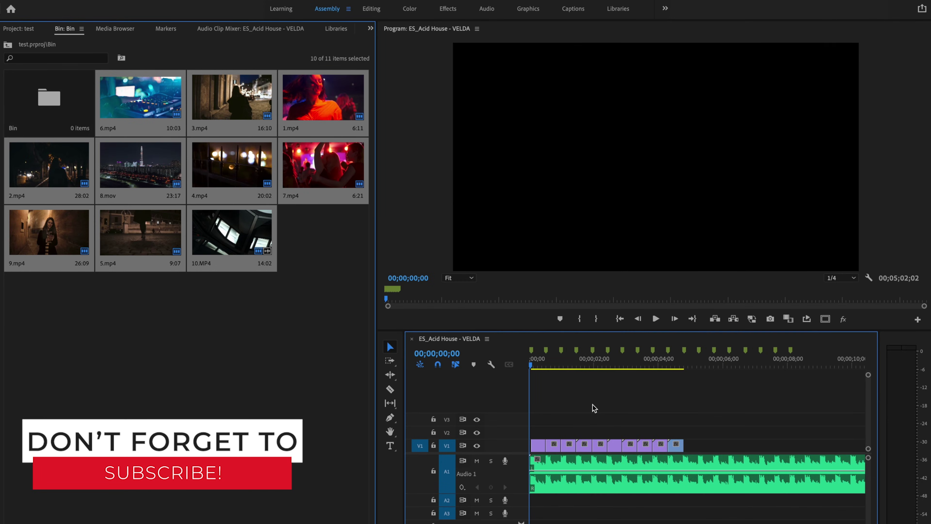